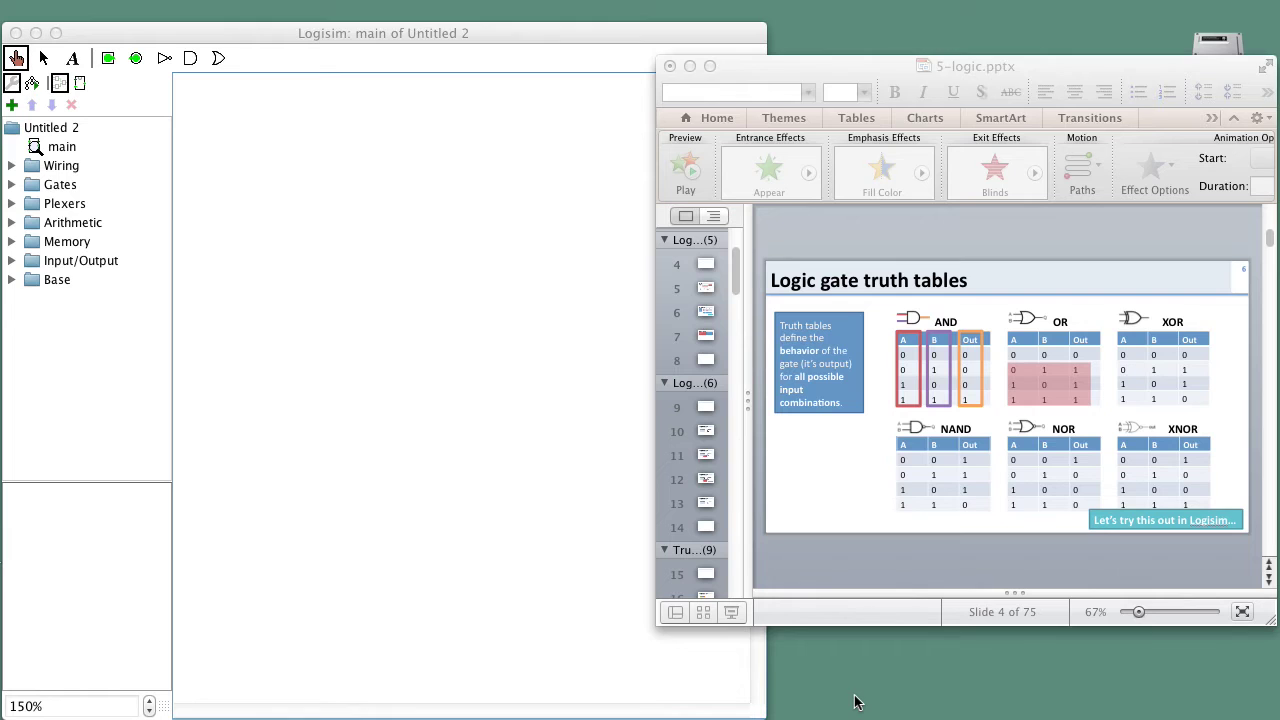
Place an AND gate on the main circuit canvas.
click(497, 483)
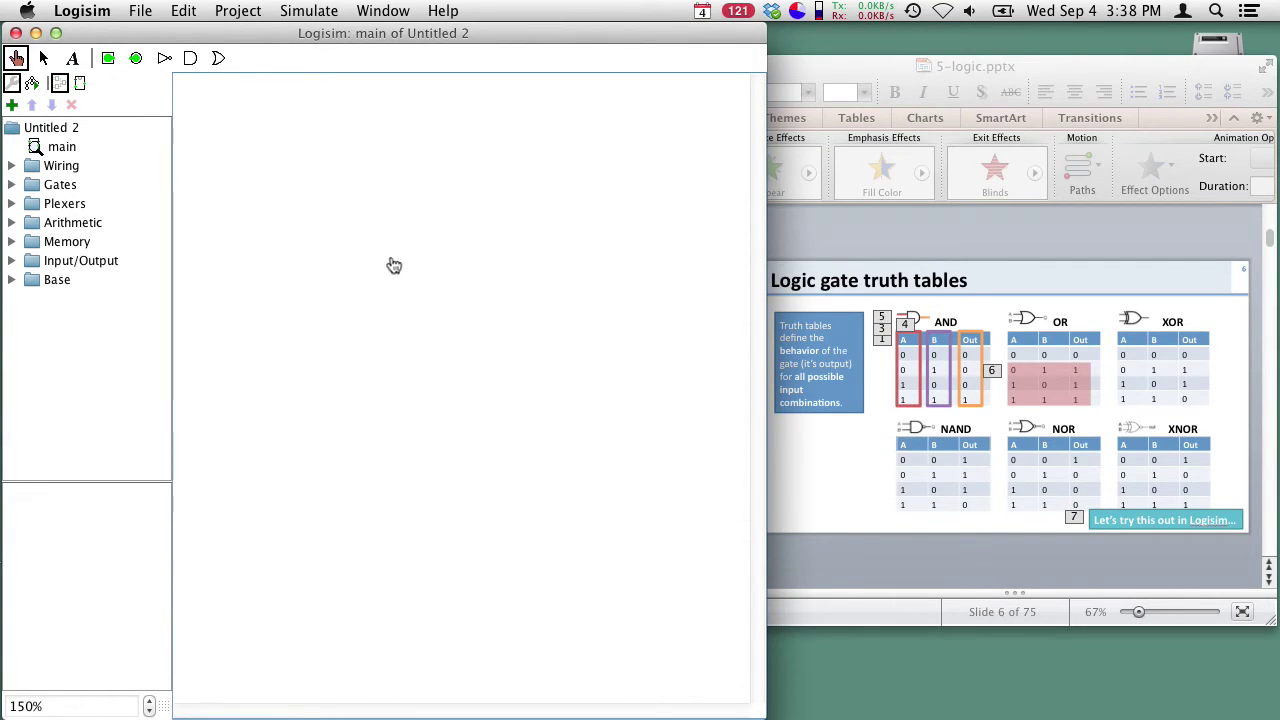
click(191, 60)
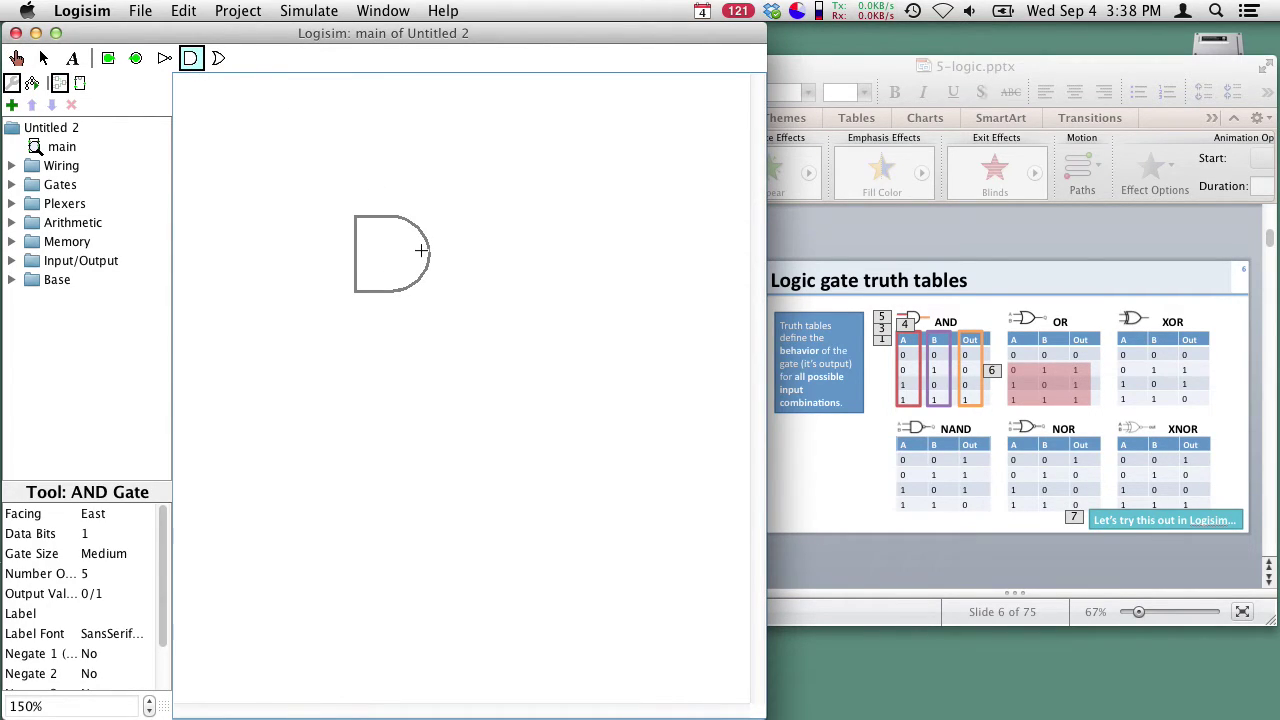
click(429, 253)
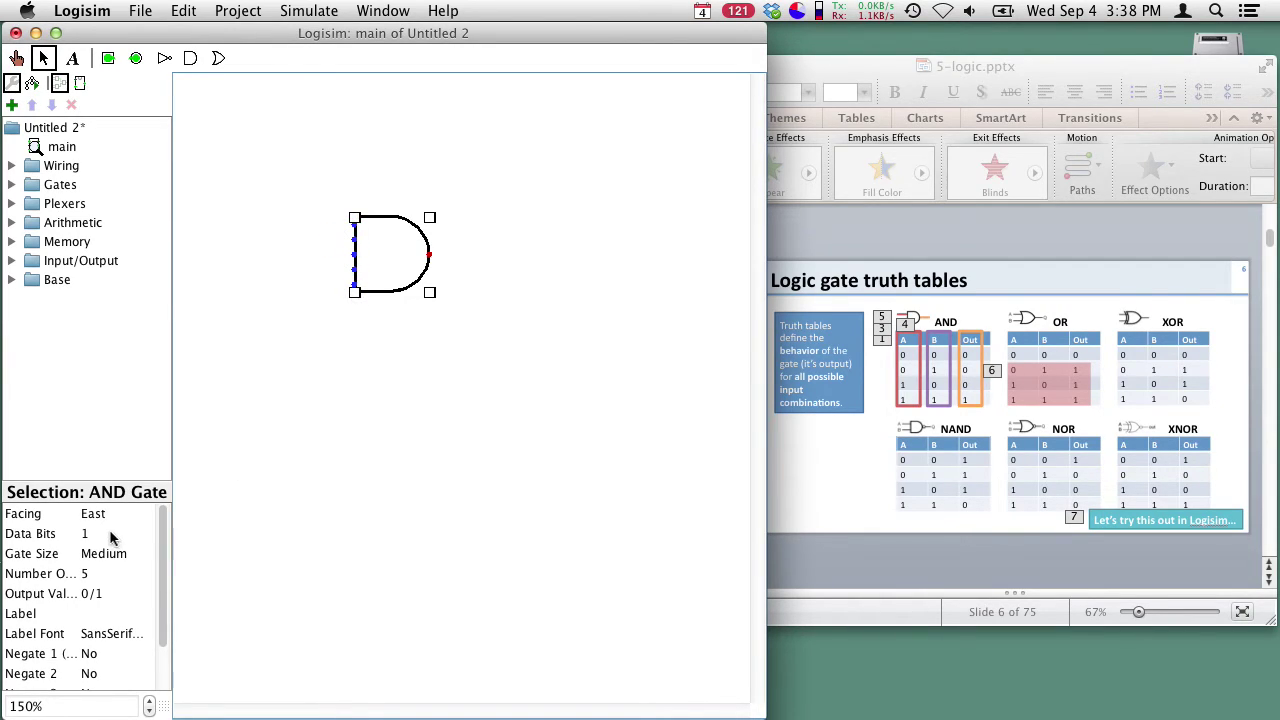
Reduce the AND gate to 2 inputs and nudge it slightly right and down.
click(96, 575)
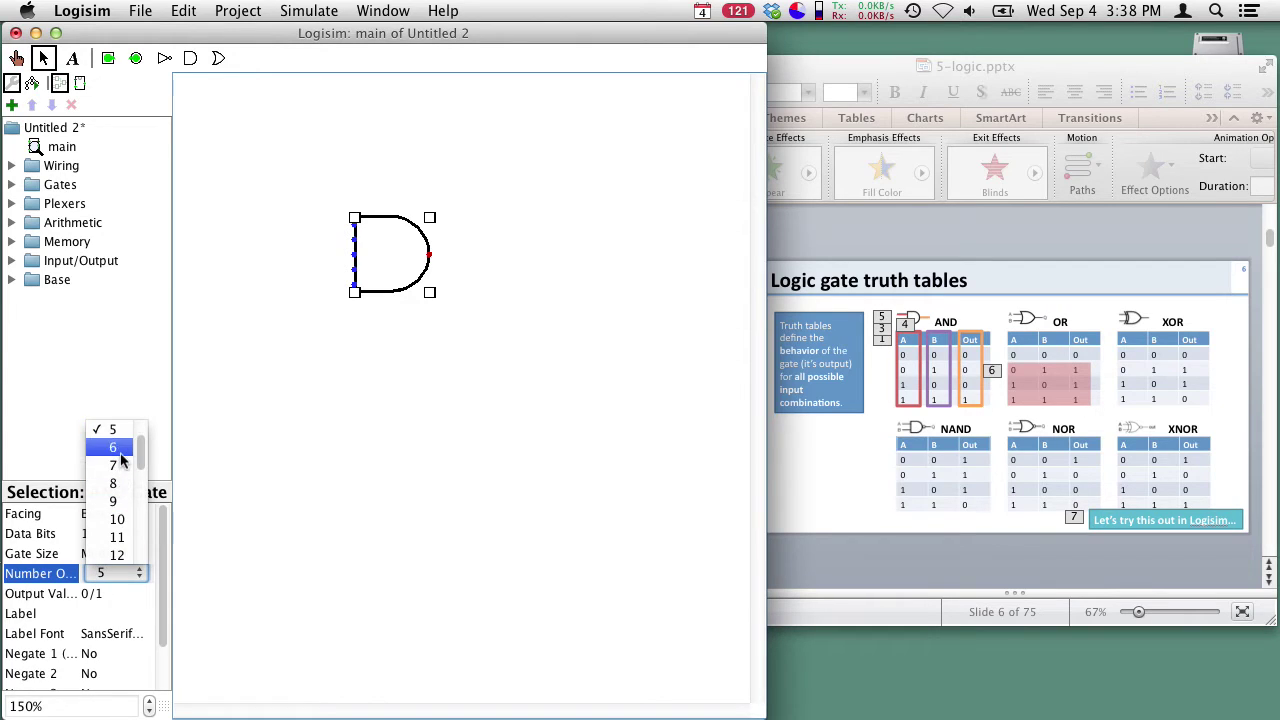
scroll(120, 449, up, 3)
click(113, 430)
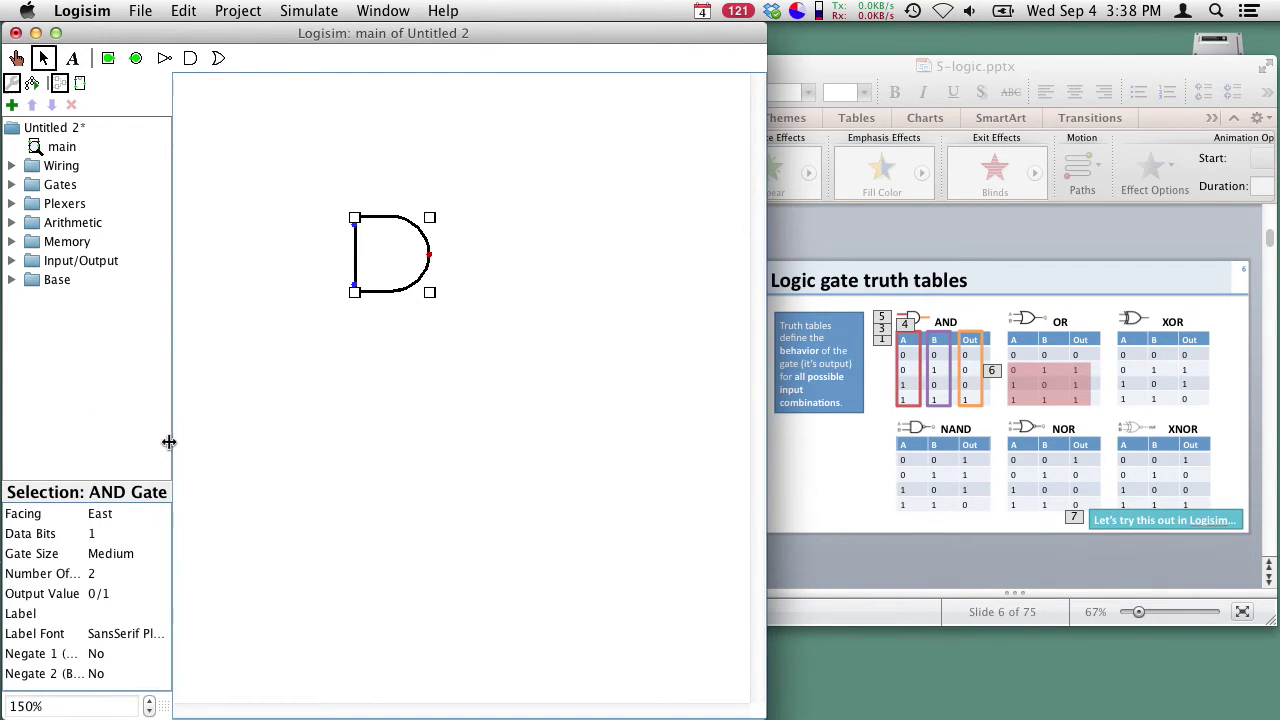
drag(168, 440, 251, 441)
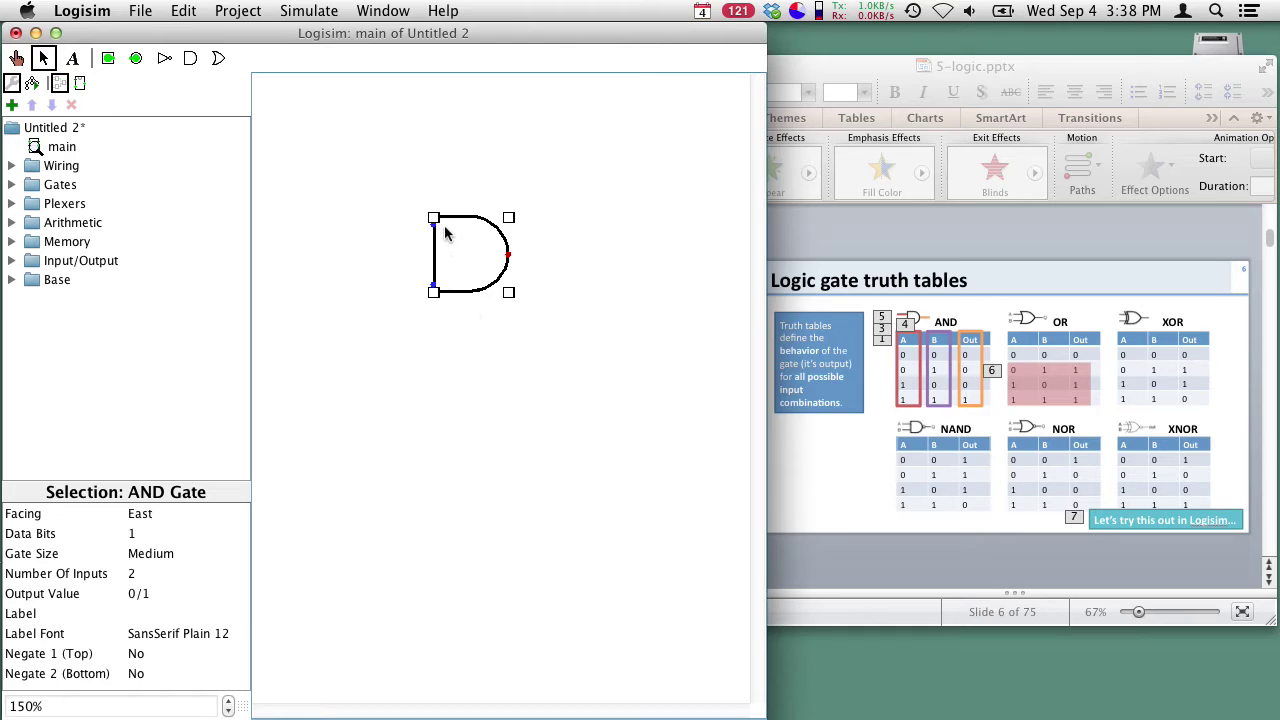
click(463, 295)
drag(463, 295, 493, 310)
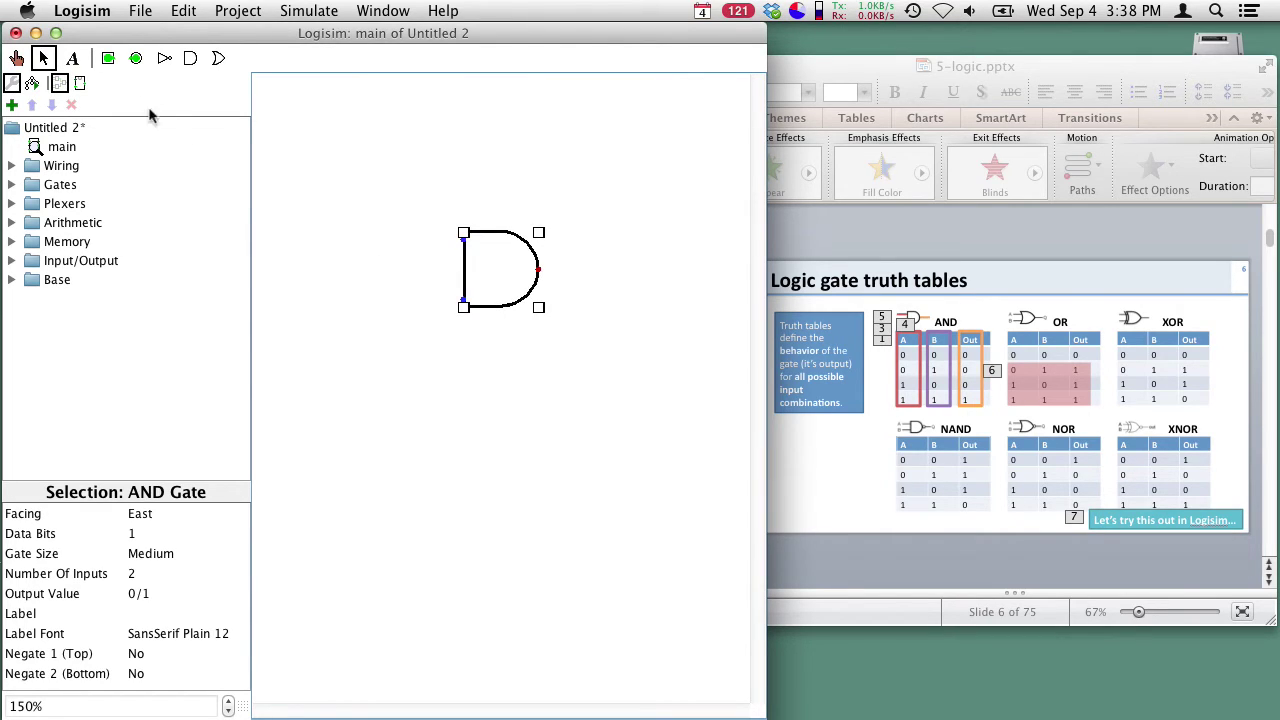
click(109, 60)
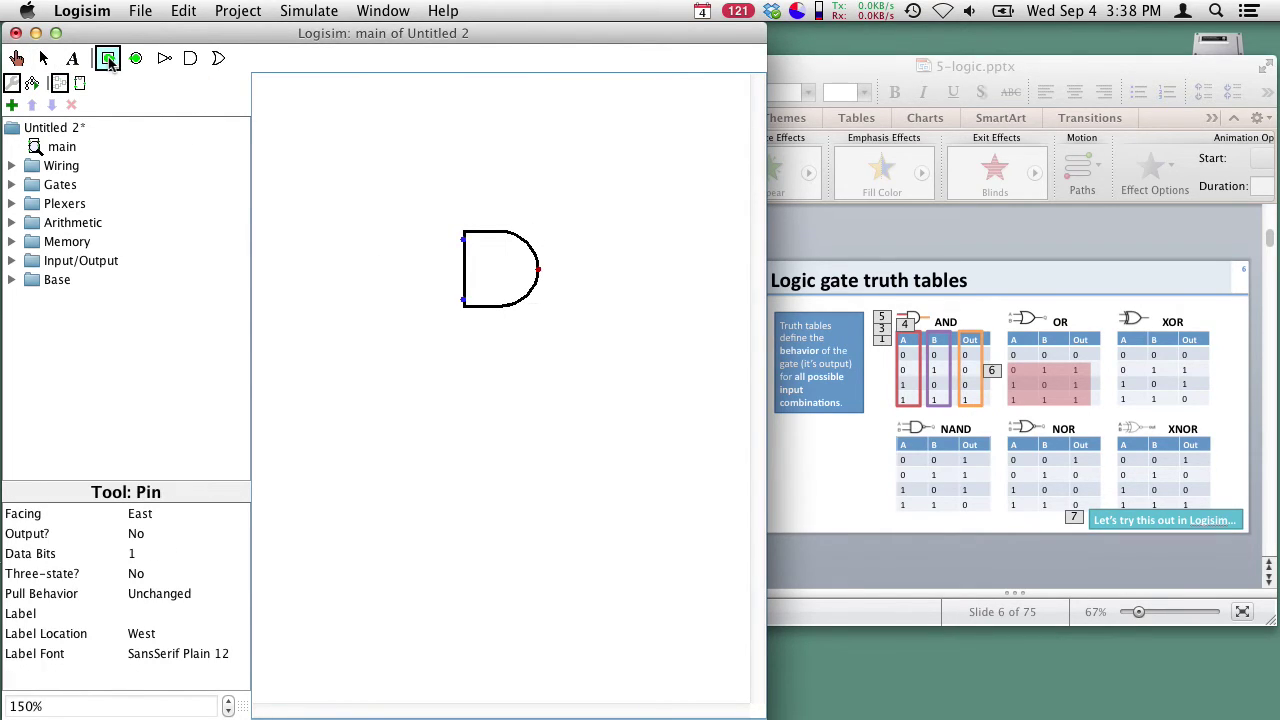
Place two input pins labelled A and B to the left of the gate.
click(341, 240)
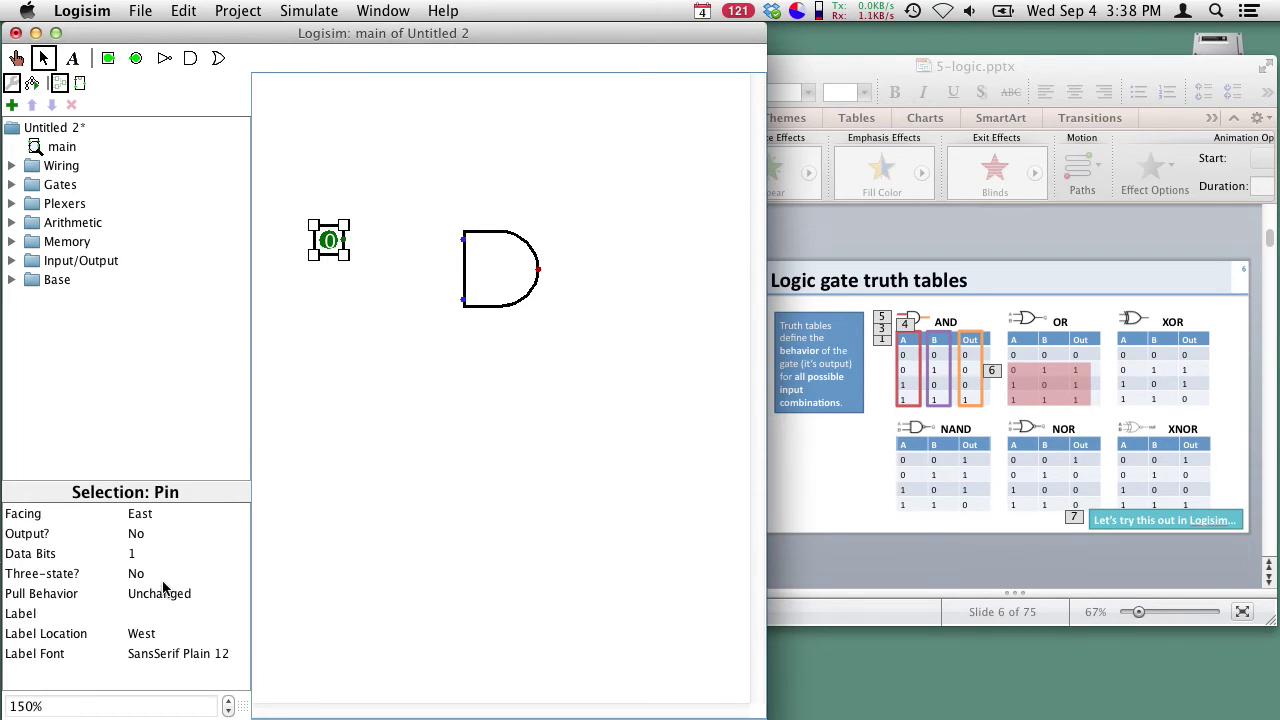
click(152, 613)
text(A)
key(Return)
click(294, 418)
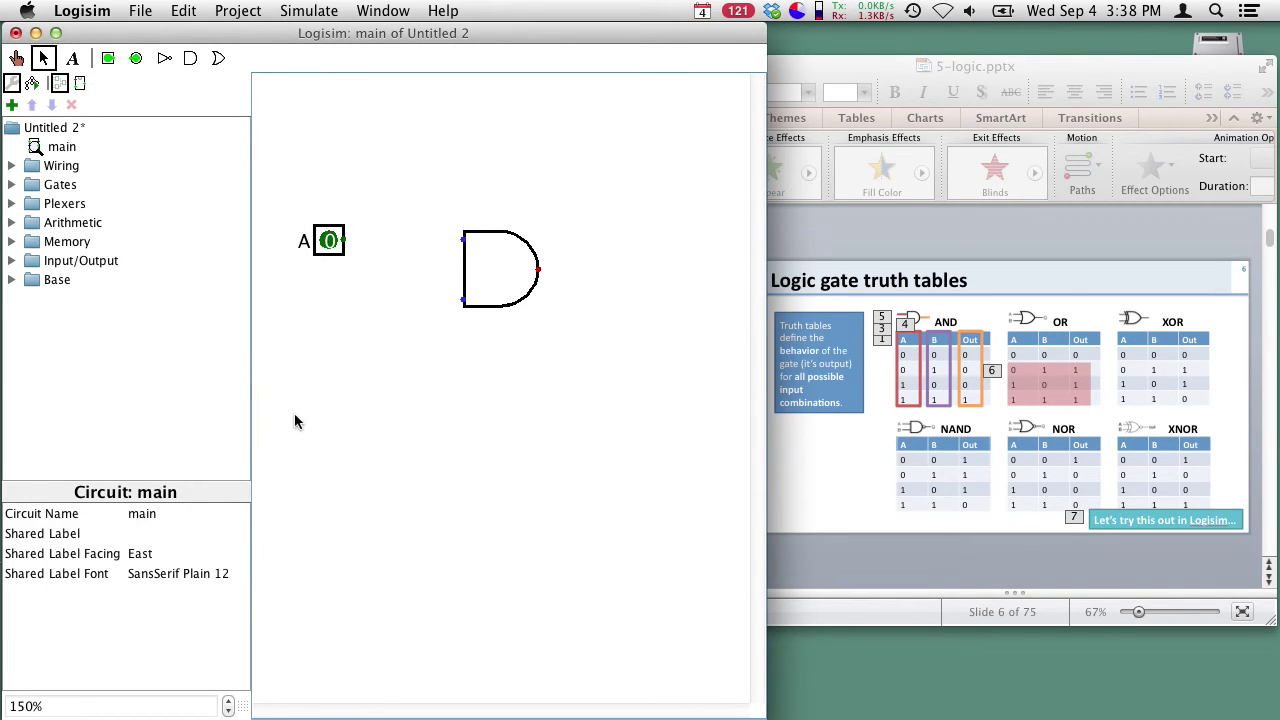
click(111, 61)
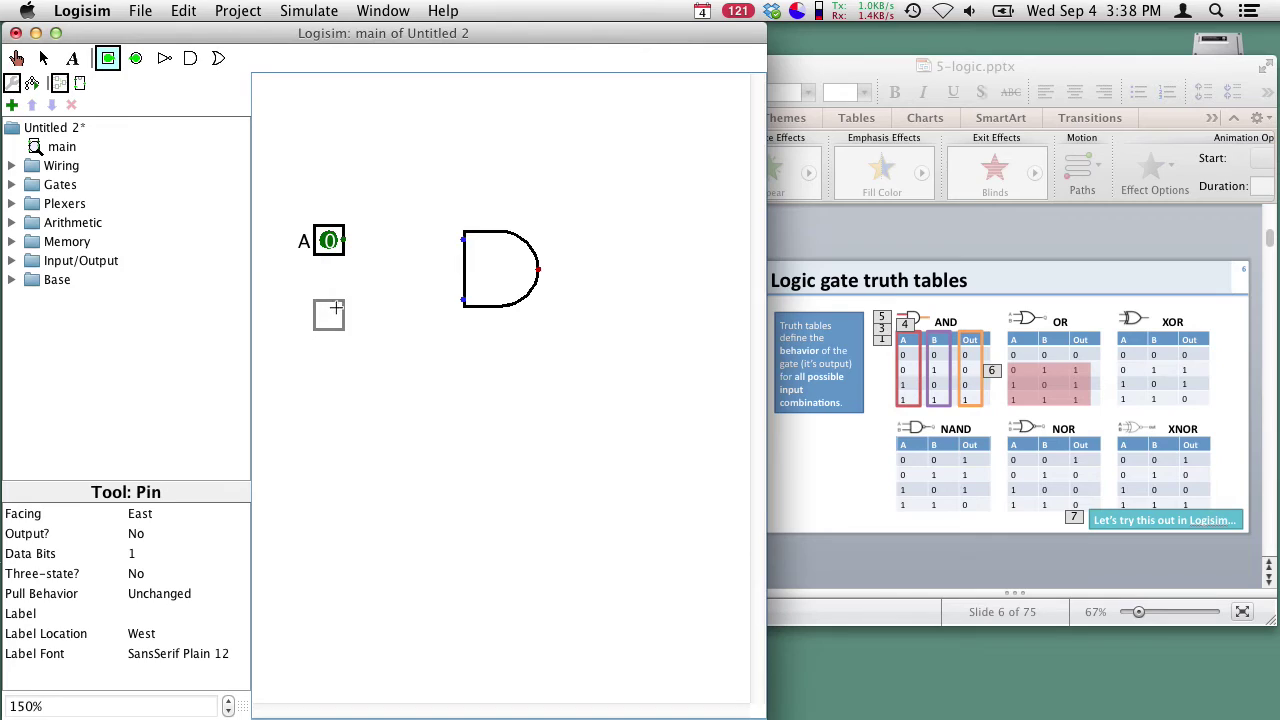
click(342, 316)
click(133, 613)
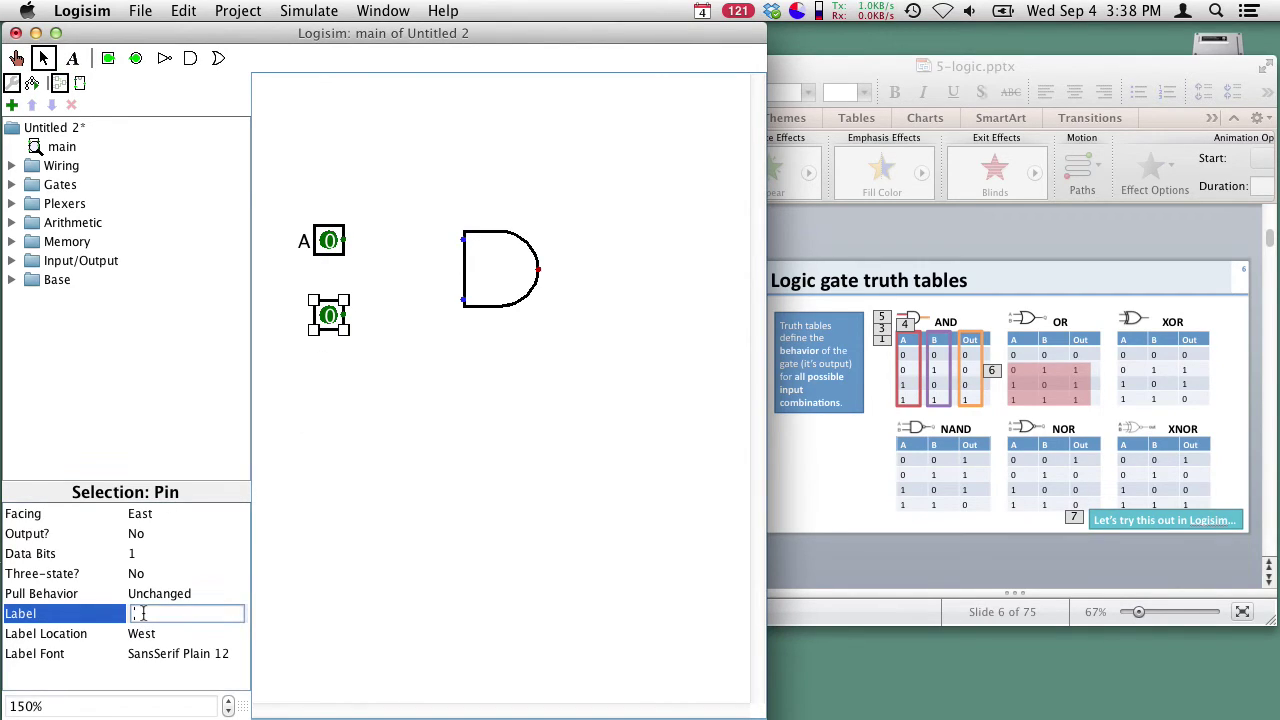
text(B)
key(Return)
click(336, 444)
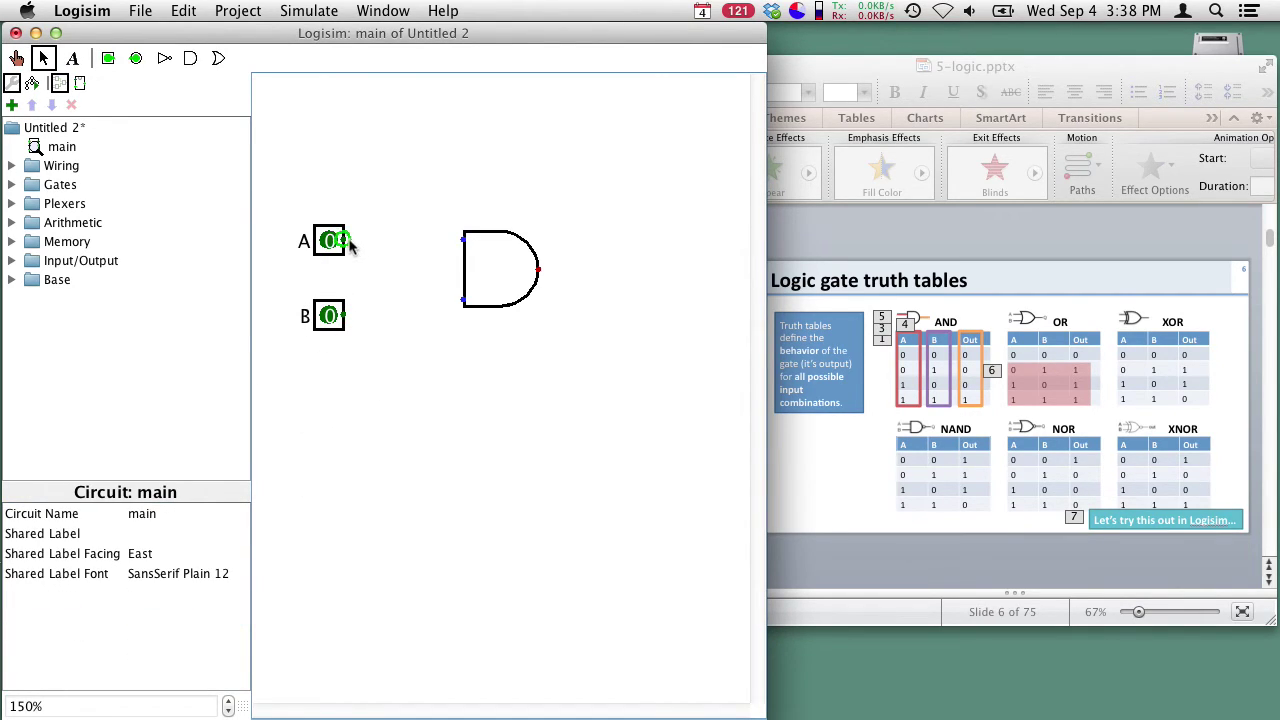
Wire A and B to the gate inputs and its output to an output pin labelled X.
drag(345, 240, 462, 241)
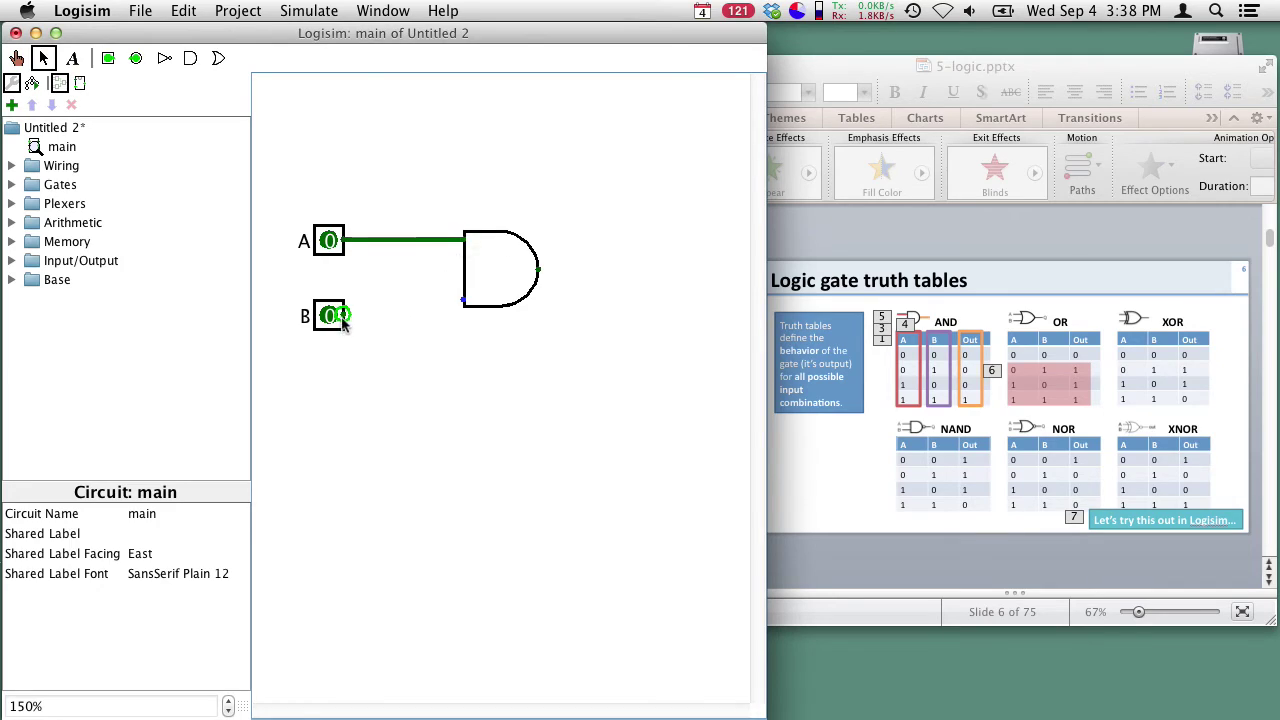
drag(345, 316, 464, 299)
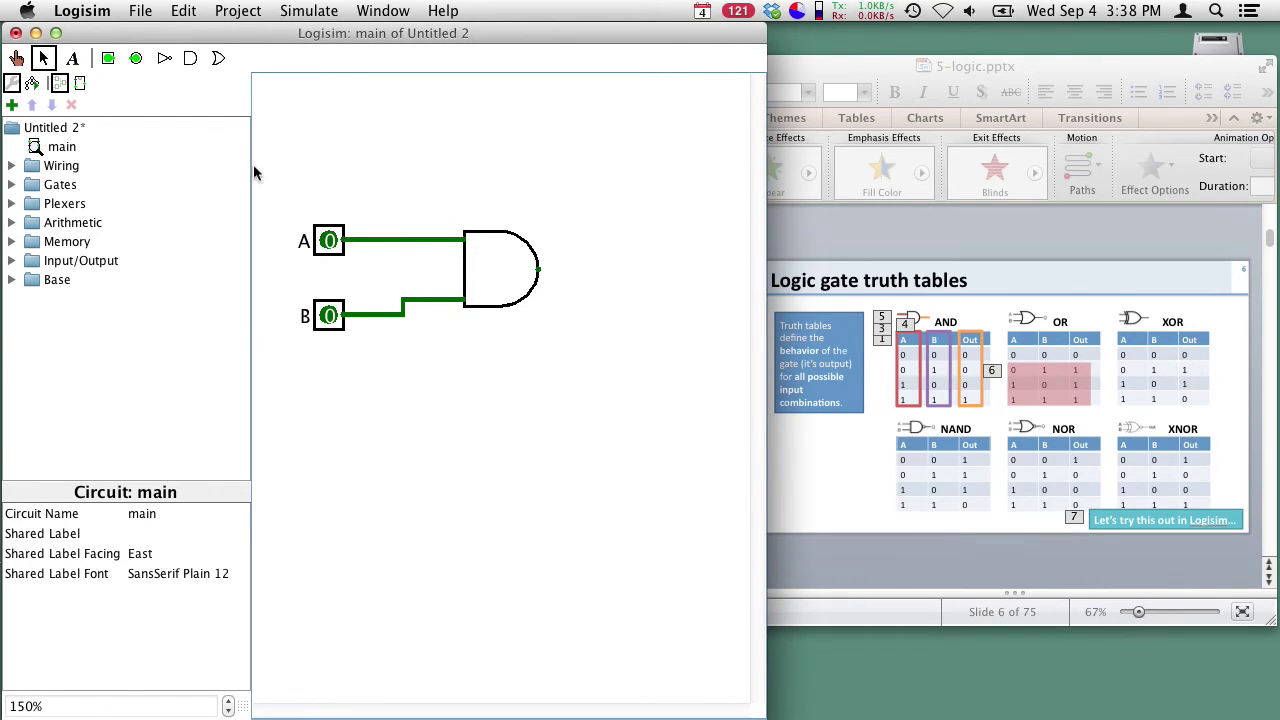
click(136, 58)
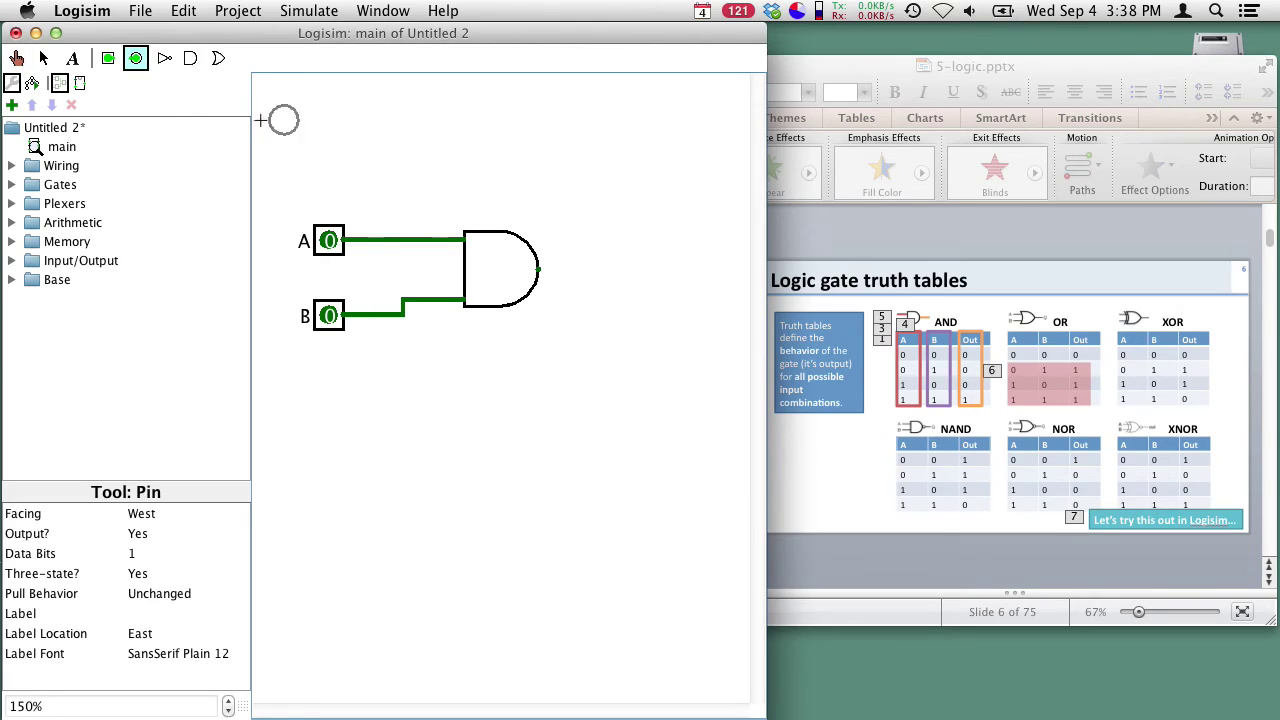
click(612, 270)
drag(537, 270, 610, 270)
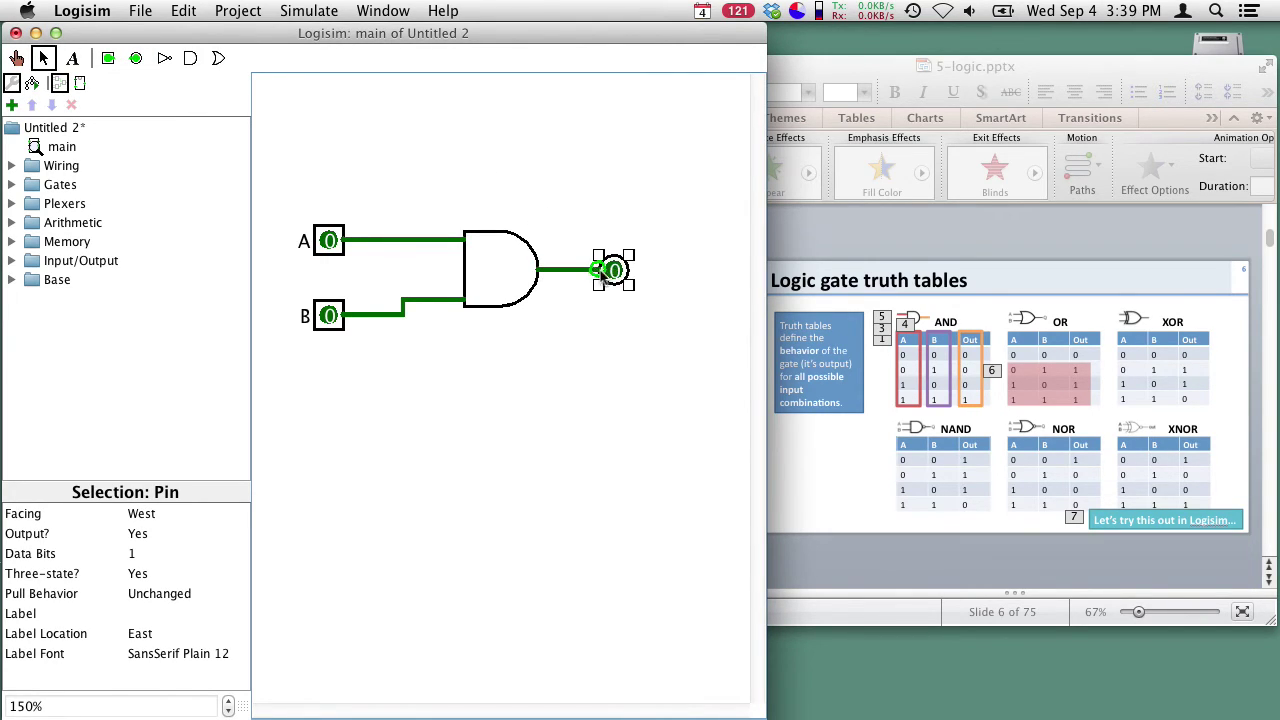
click(141, 613)
text(X)
key(Return)
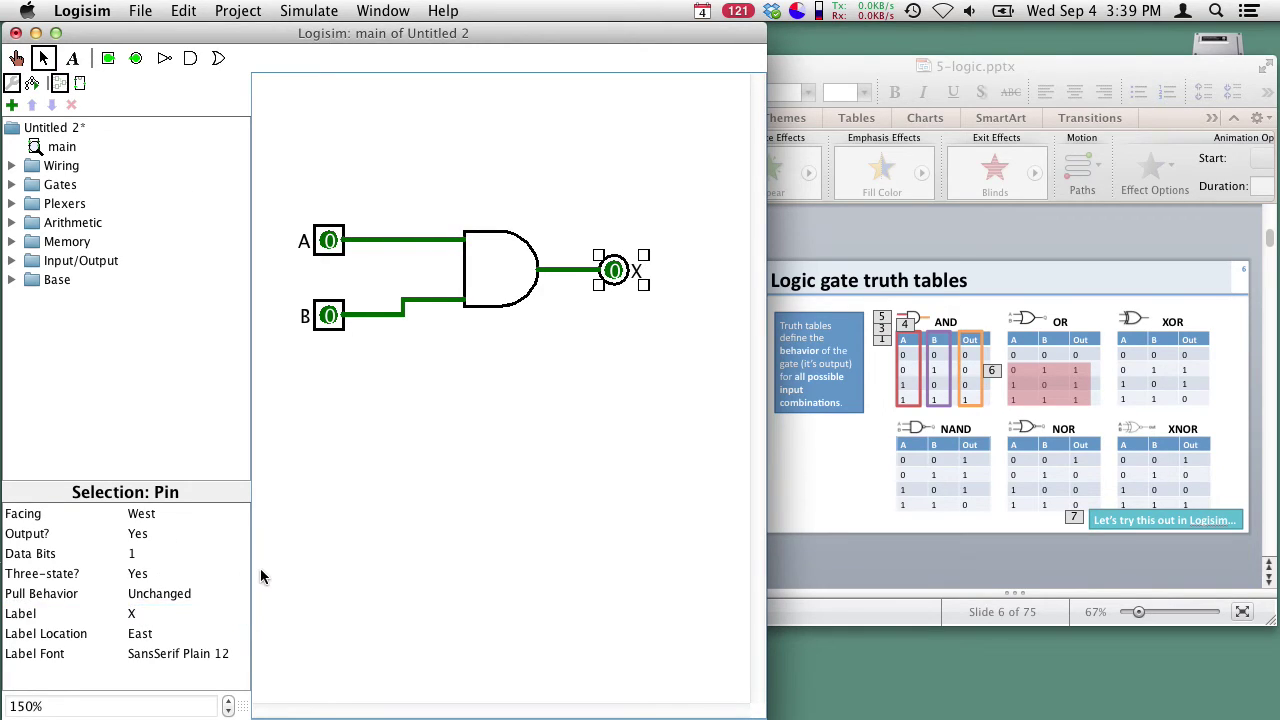
click(459, 450)
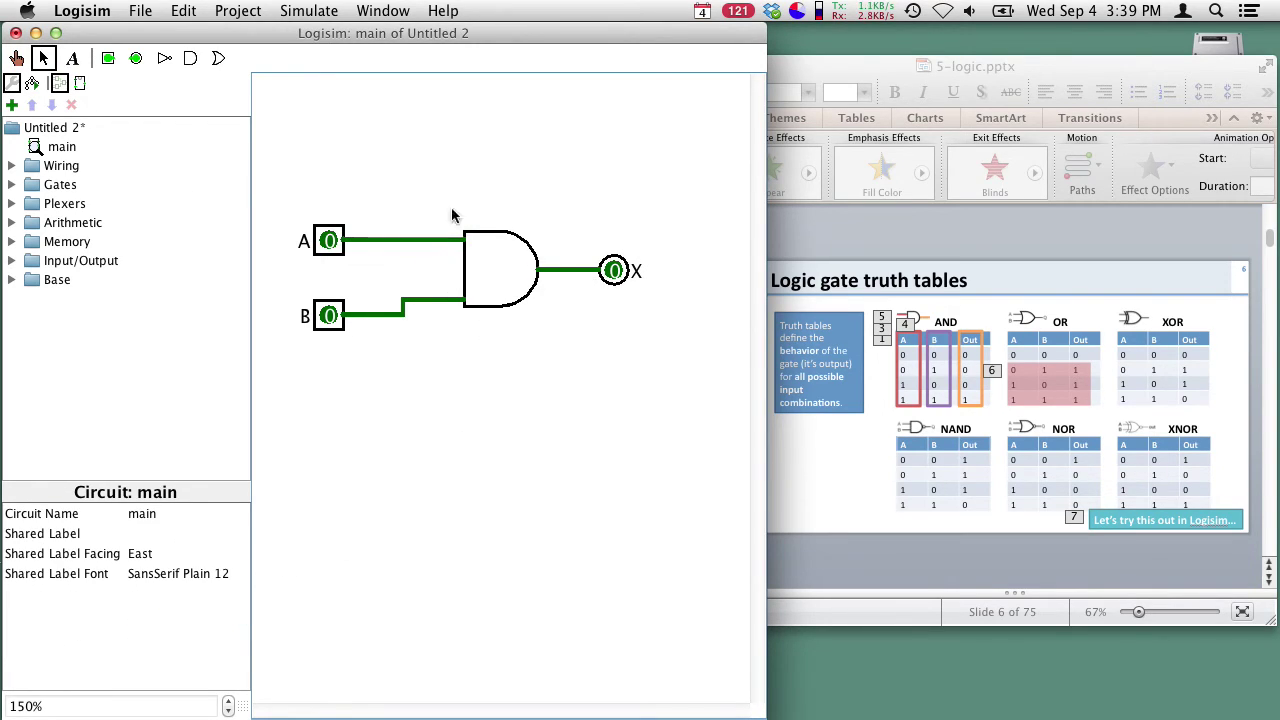
Reset the simulation, then poke inputs A and B to 1 so X reads 1.
click(310, 13)
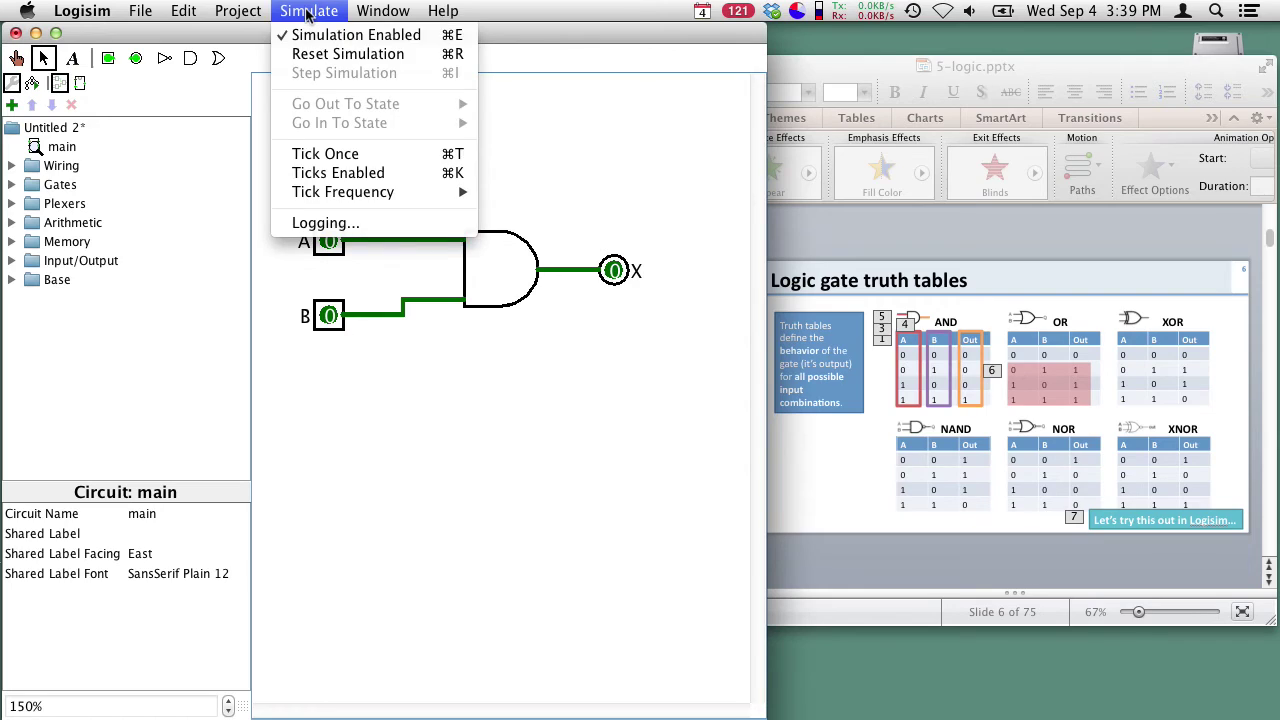
click(336, 54)
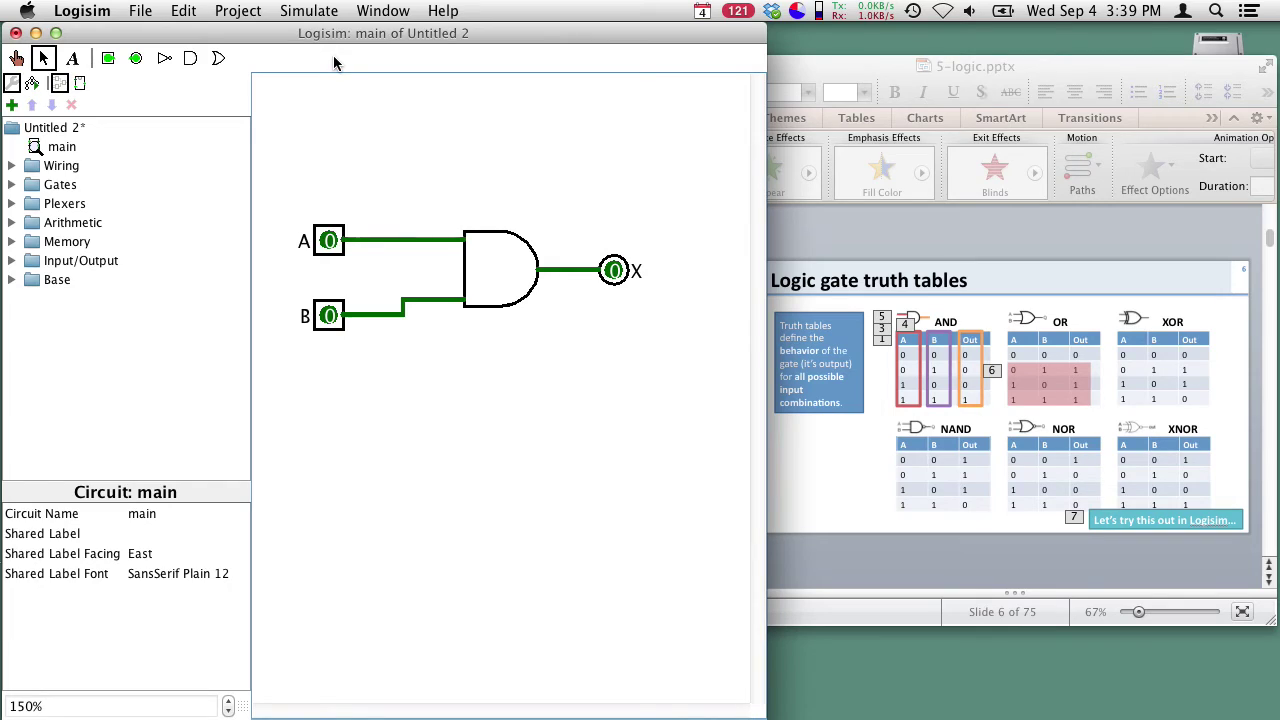
click(16, 58)
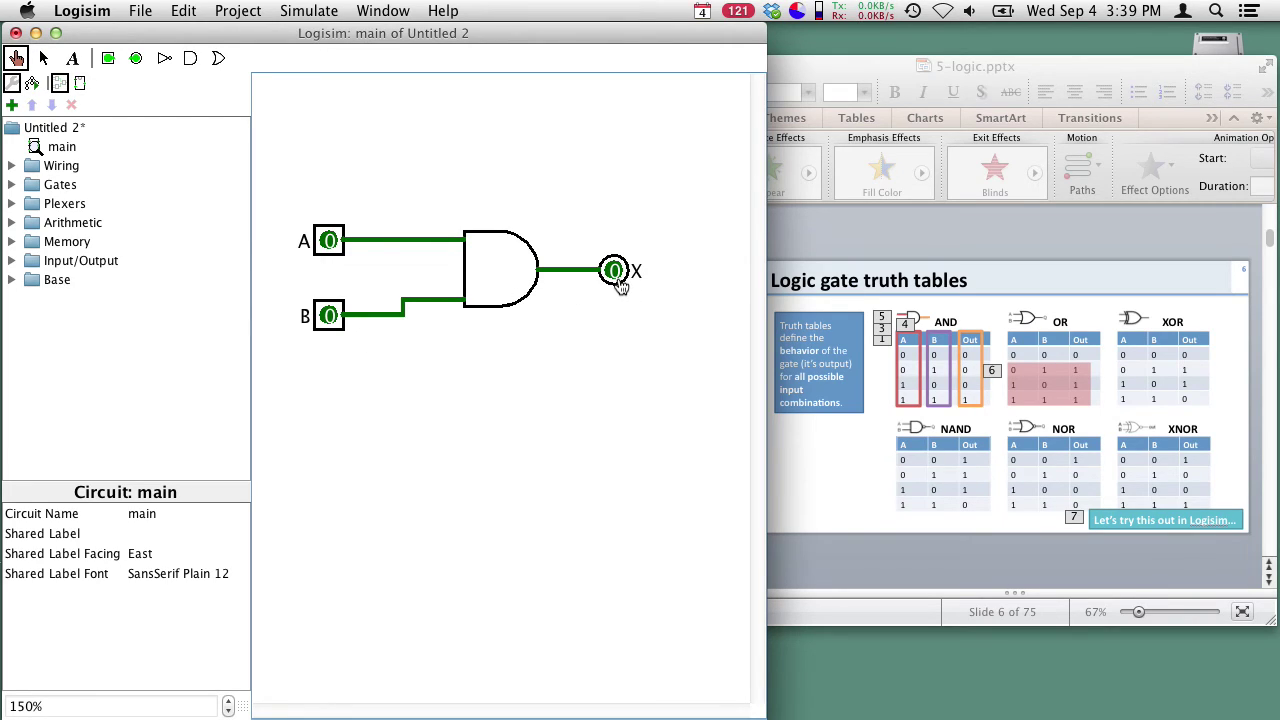
click(330, 250)
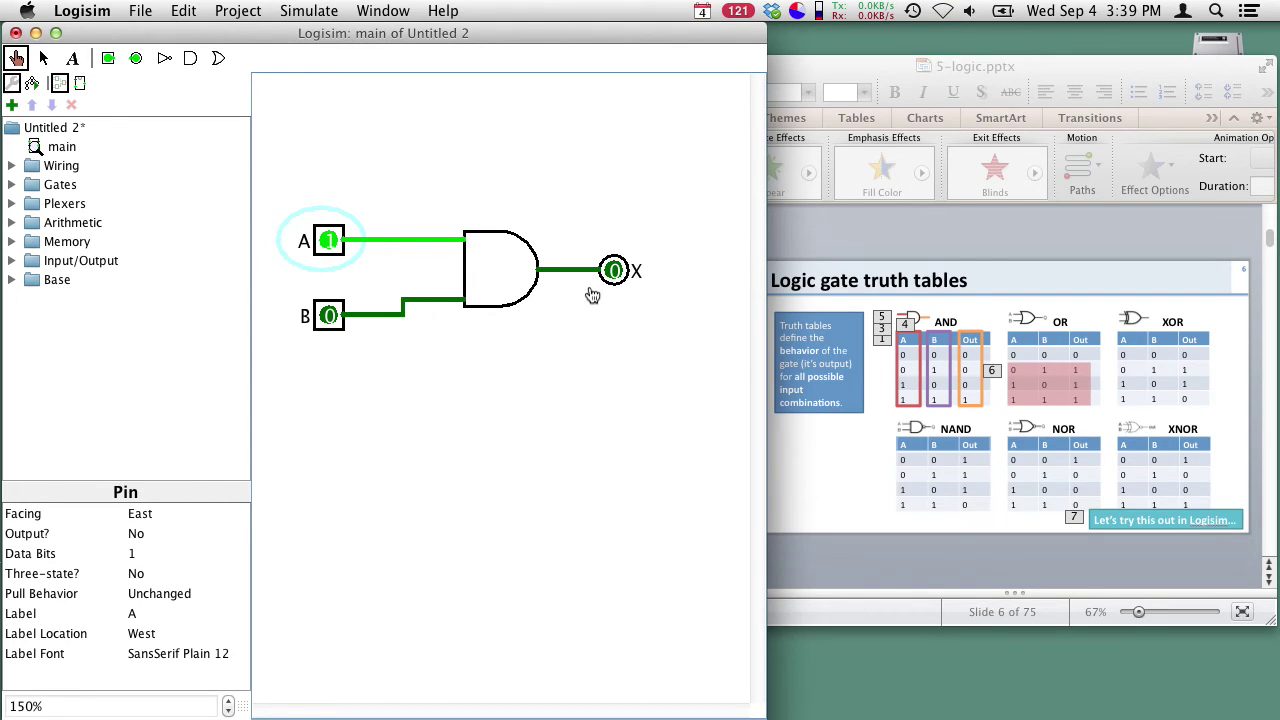
click(332, 322)
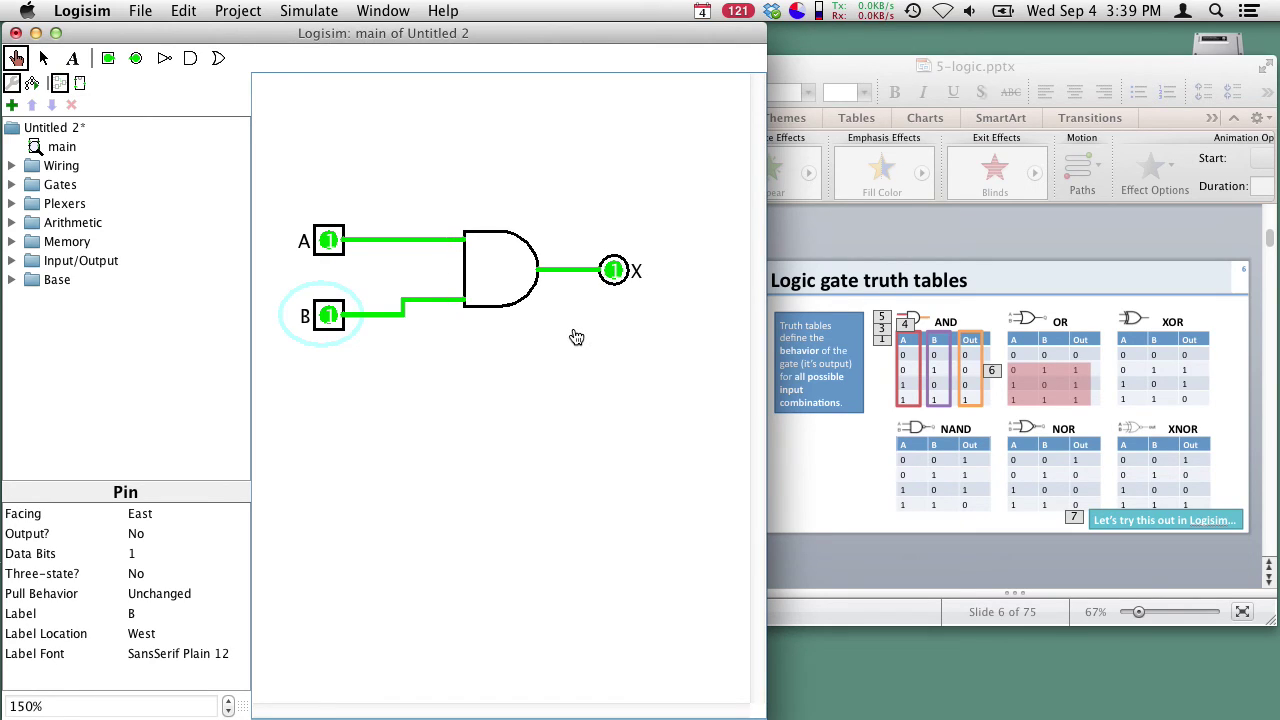
Bring the PowerPoint presentation window back to the front.
click(836, 240)
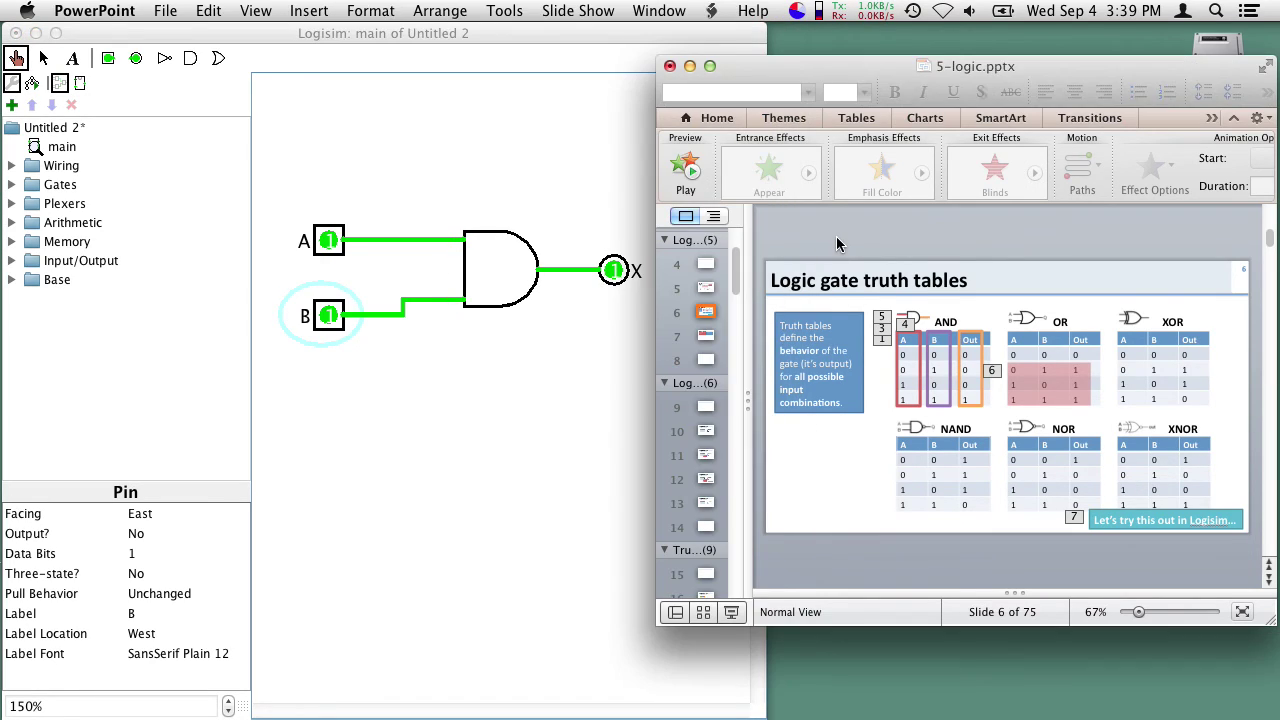